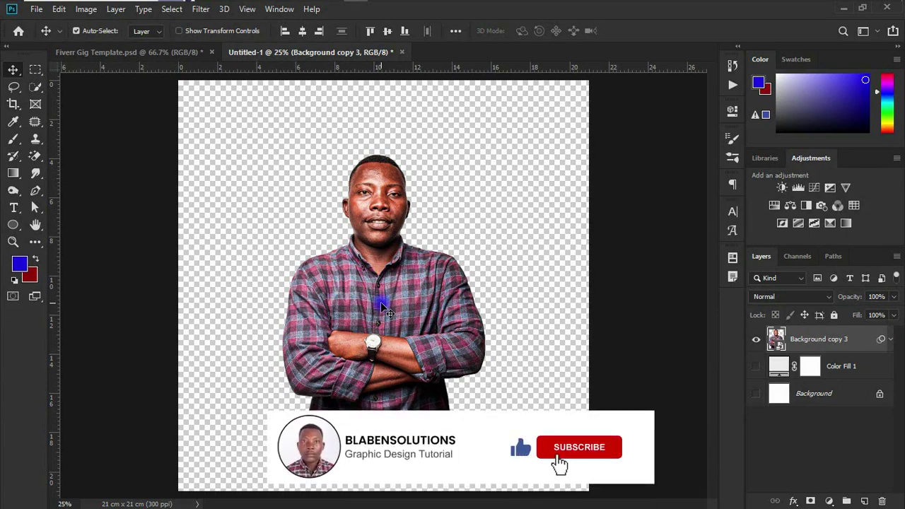
Drag the Background copy 3 layer so the man sits higher and centred horizontally on the canvas.
{"action": "left_click_drag", "start_coordinate": [380, 302], "coordinate": [406, 273]}
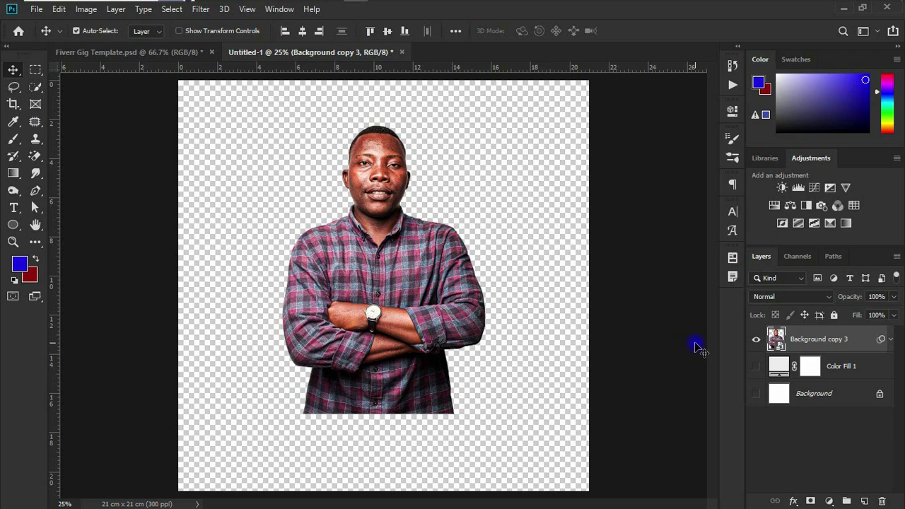
Load the Background copy 3 outline as a selection and expand it by 60 pixels.
{"action": "key", "text": "ctrl"}
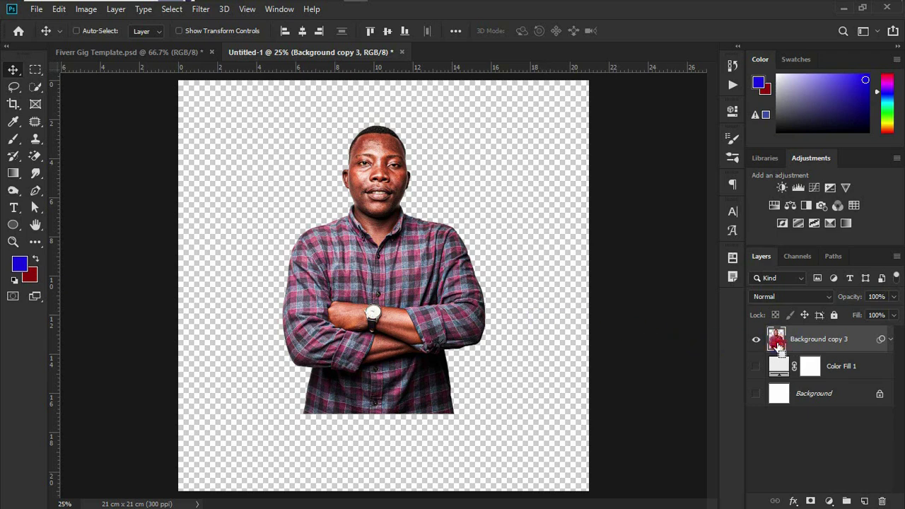
{"action": "left_click", "coordinate": [776, 341], "text": "ctrl"}
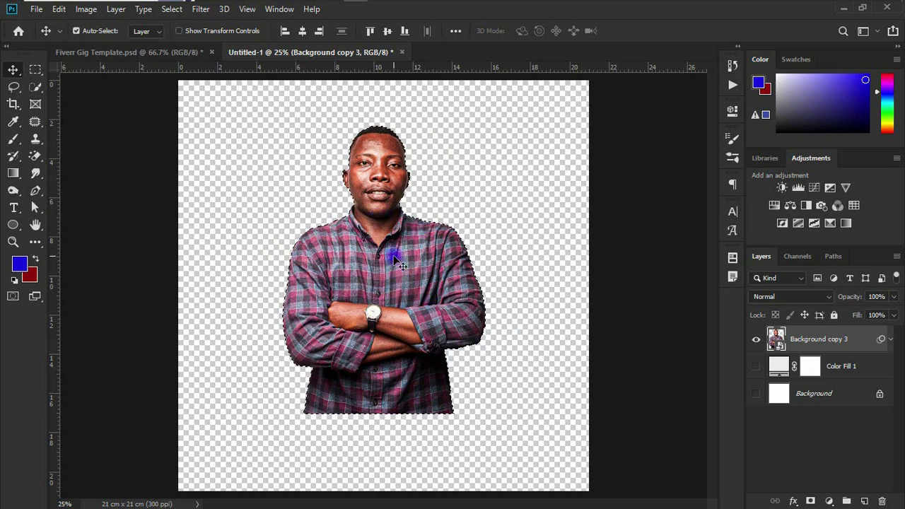
{"action": "left_click", "coordinate": [166, 10]}
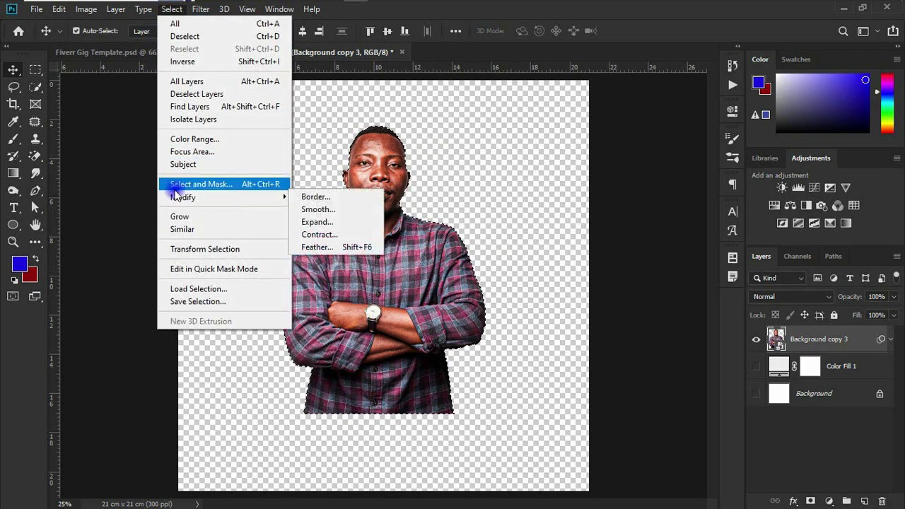
{"action": "mouse_move", "coordinate": [249, 197]}
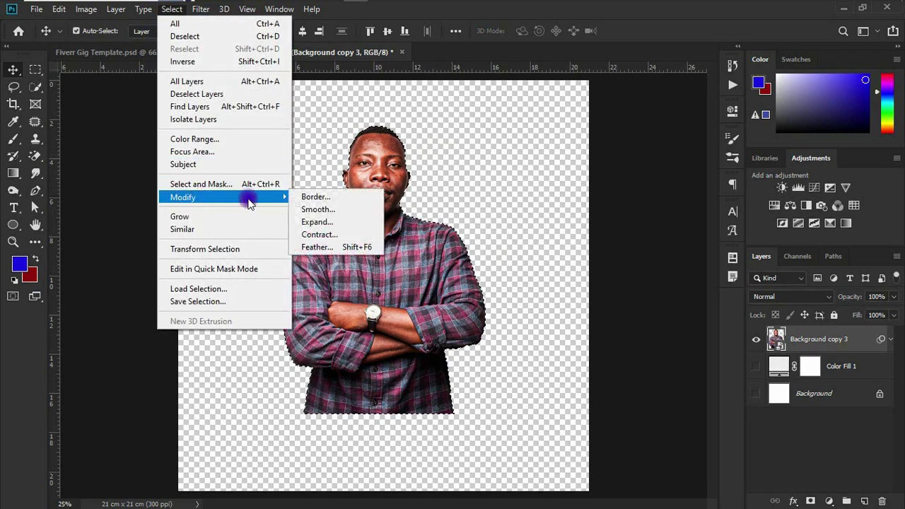
{"action": "left_click", "coordinate": [310, 222]}
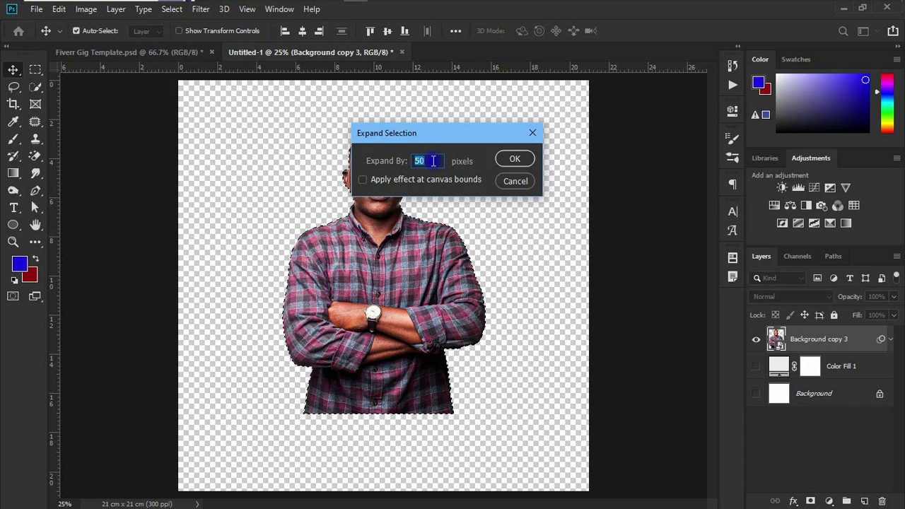
{"action": "type", "text": "60"}
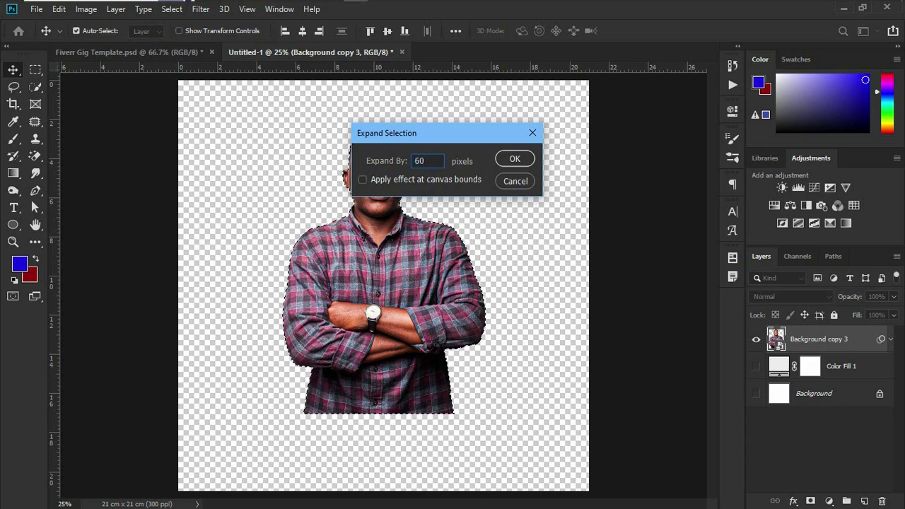
{"action": "left_click", "coordinate": [506, 156]}
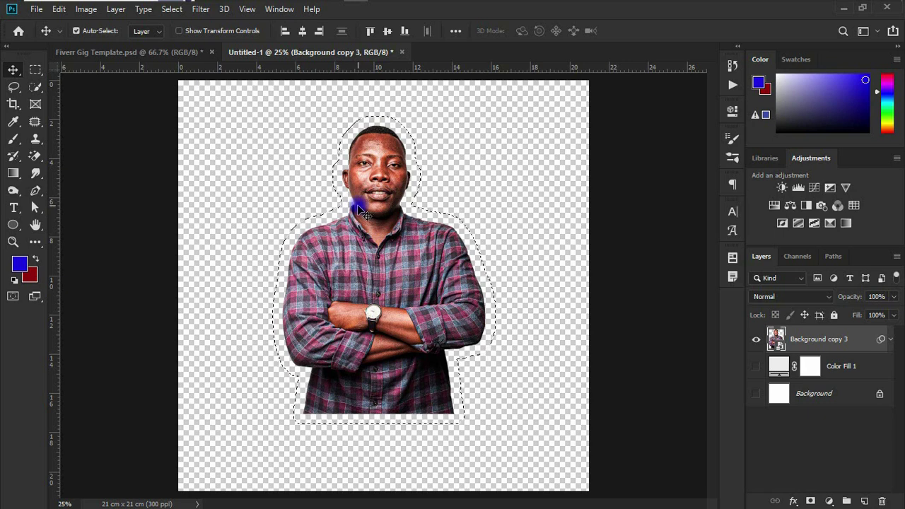
{"action": "key", "text": "ctrl"}
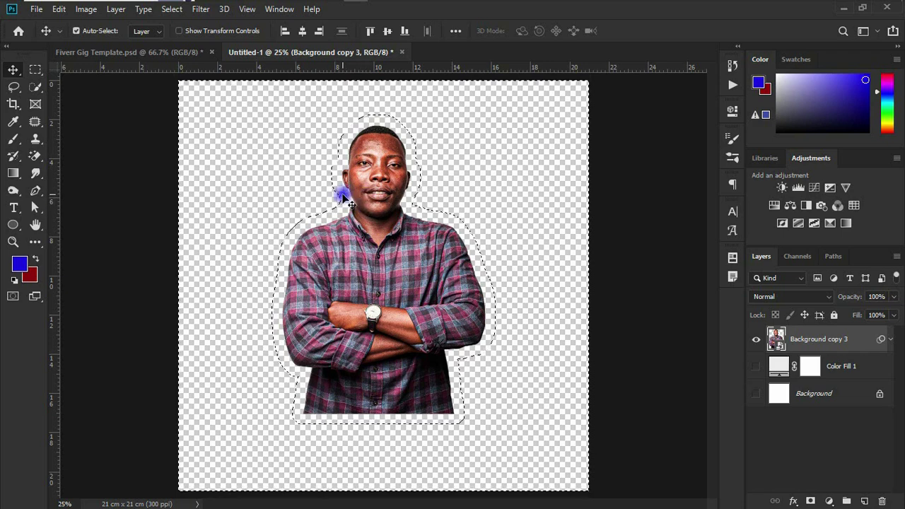
Intersect the selection with a marquee rectangle, keeping only the area right of the man.
{"action": "left_click", "coordinate": [33, 68]}
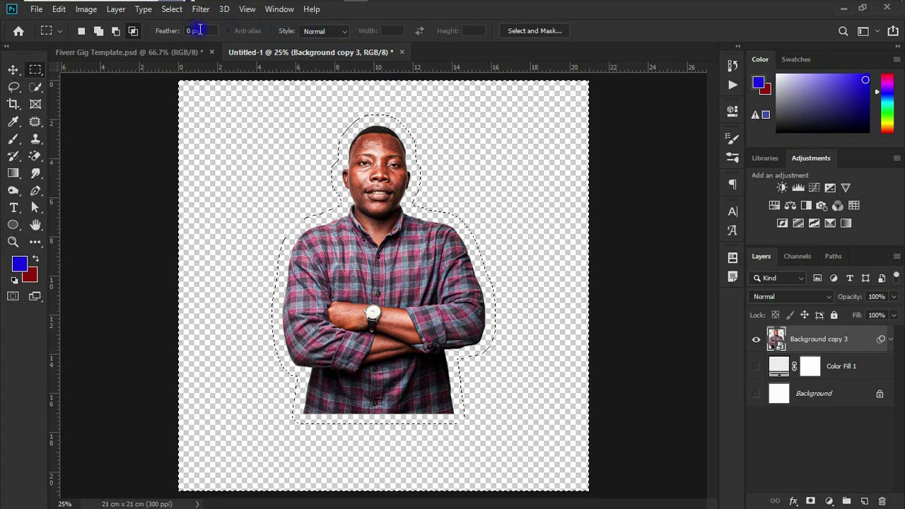
{"action": "left_click", "coordinate": [99, 31]}
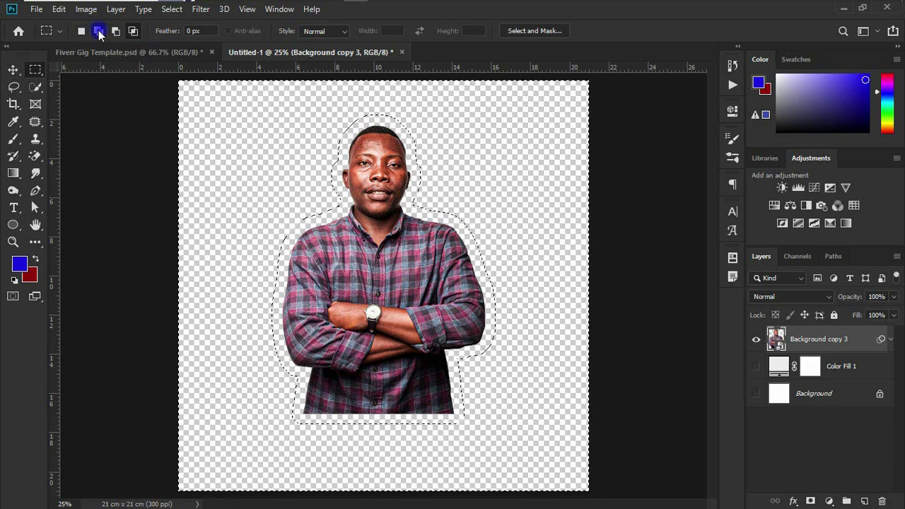
{"action": "left_click", "coordinate": [117, 32]}
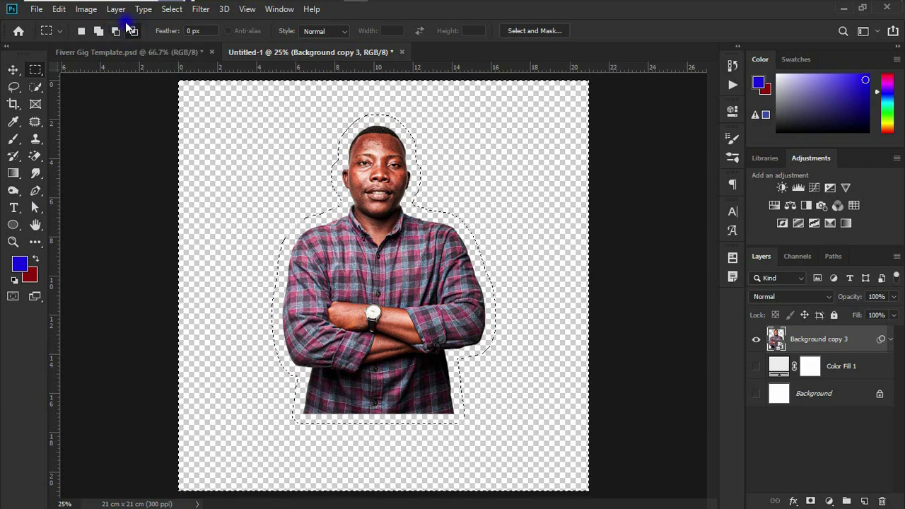
{"action": "left_click", "coordinate": [134, 31]}
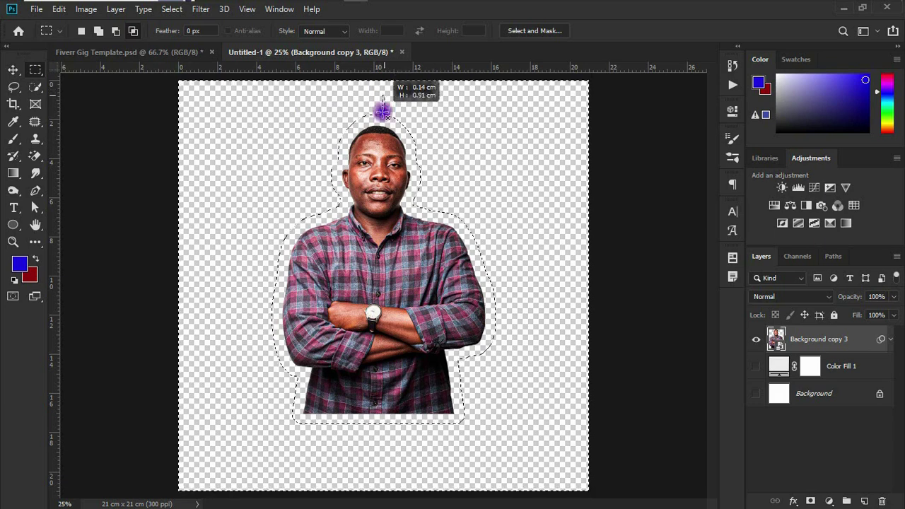
{"action": "left_click_drag", "start_coordinate": [431, 261], "coordinate": [453, 319]}
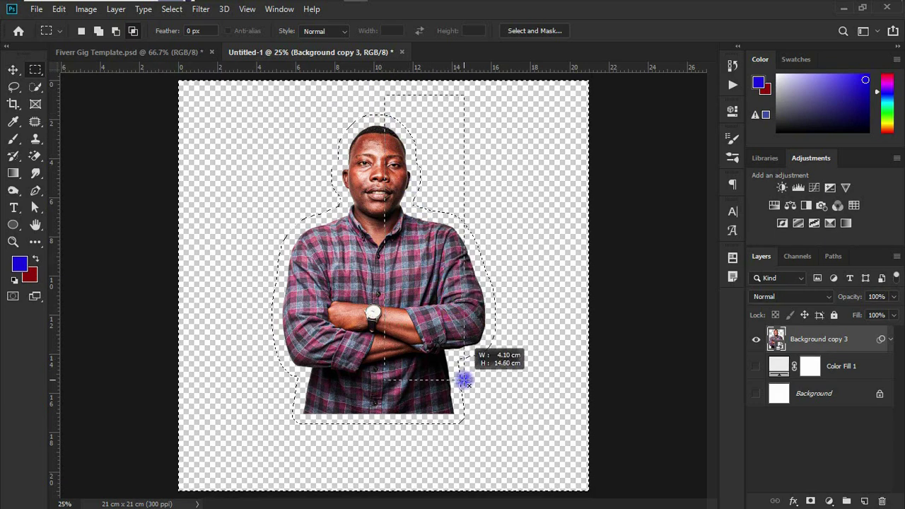
{"action": "left_click_drag", "start_coordinate": [463, 380], "coordinate": [583, 409]}
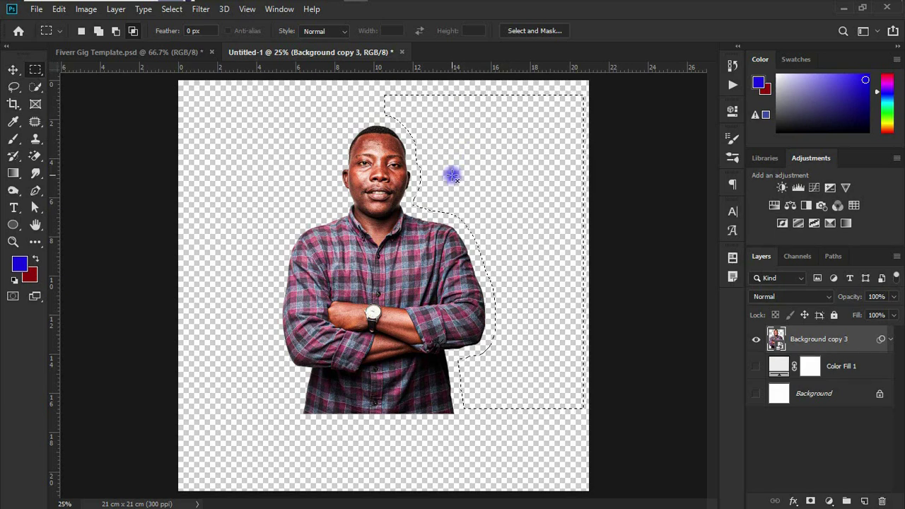
Add a new empty layer and choose Make Work Path for the selection beside the man.
{"action": "left_click", "coordinate": [864, 501]}
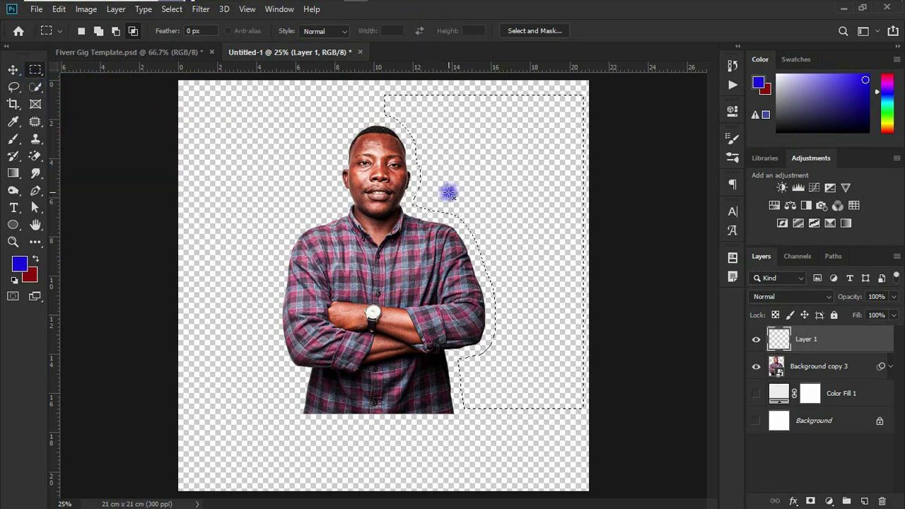
{"action": "right_click", "coordinate": [515, 186]}
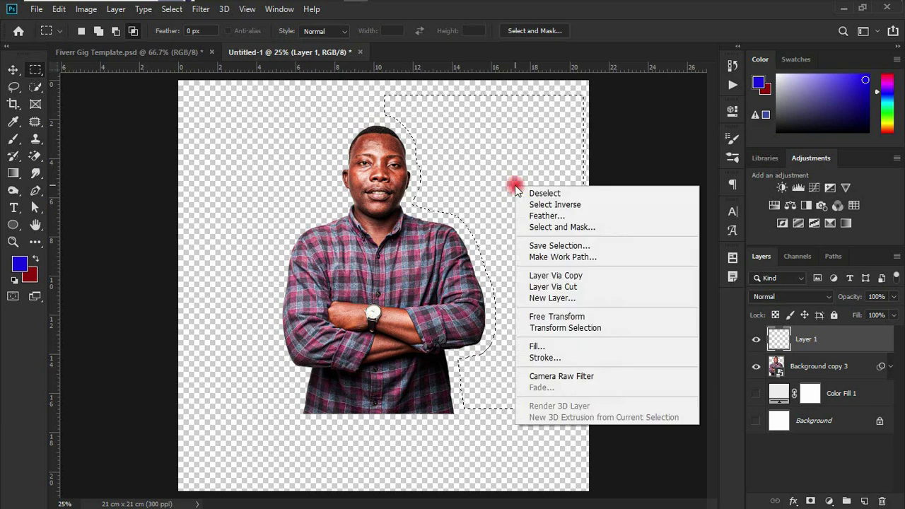
{"action": "left_click", "coordinate": [559, 258]}
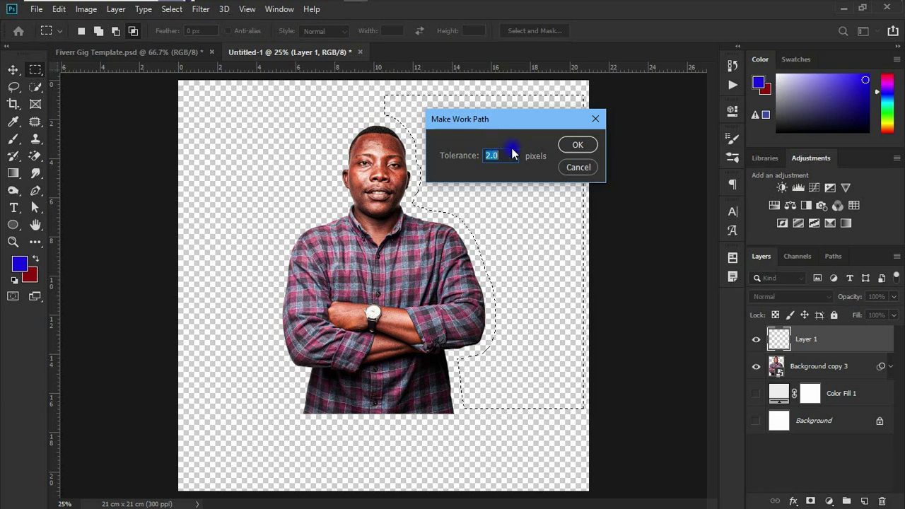
Confirm the work path at 2.0 tolerance and start area text inside it with the Type tool.
{"action": "left_click", "coordinate": [580, 145]}
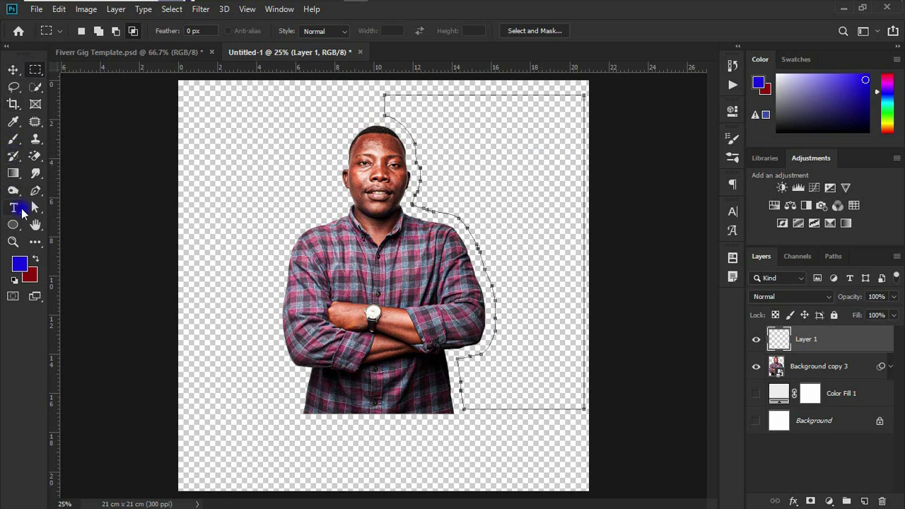
{"action": "left_click", "coordinate": [13, 209]}
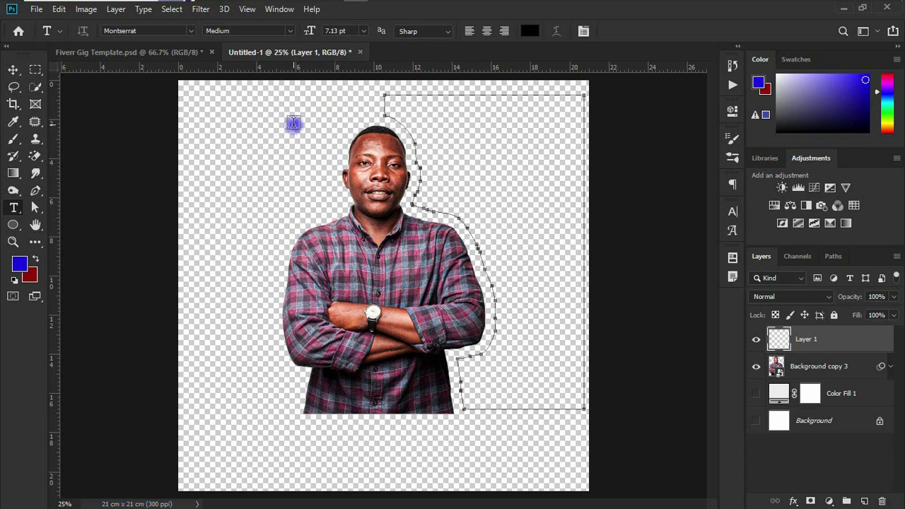
{"action": "left_click", "coordinate": [494, 144]}
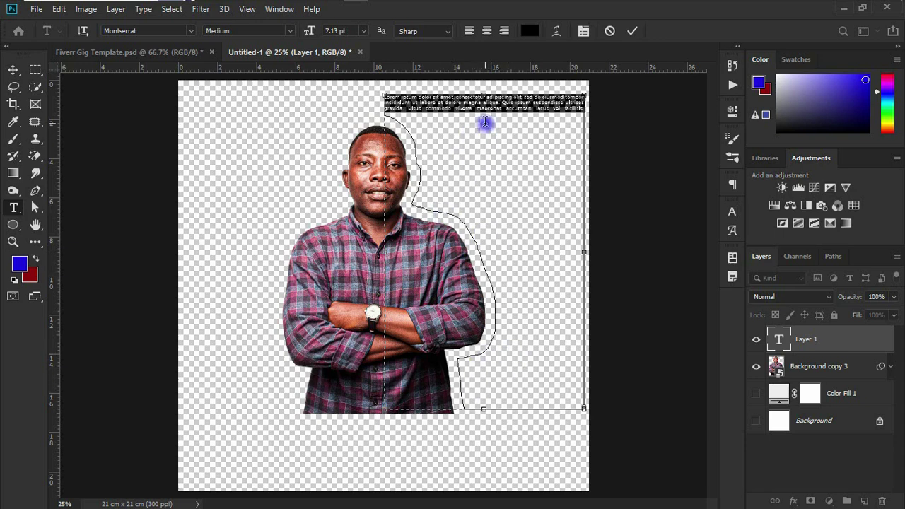
Raise the paragraph's font size to 10.13 pt in the Character panel.
{"action": "left_click", "coordinate": [733, 210]}
{"action": "left_click_drag", "start_coordinate": [585, 245], "coordinate": [586, 245]}
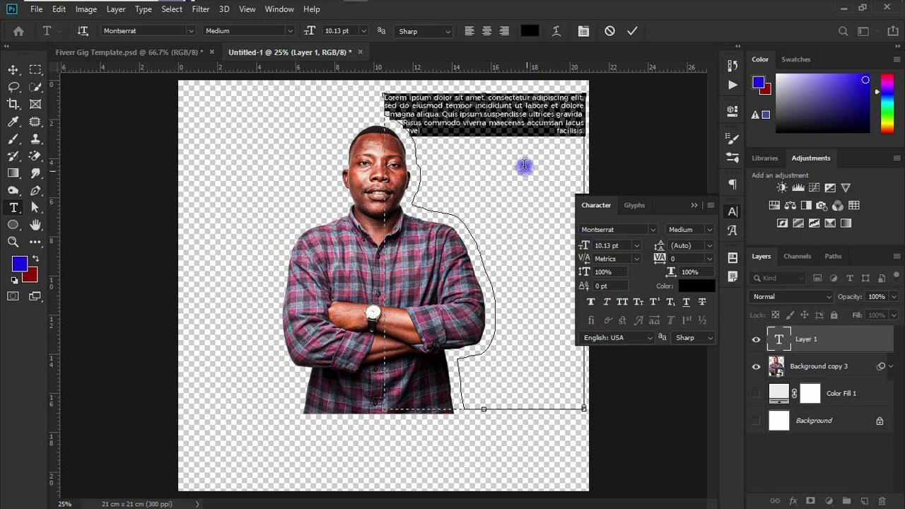
{"action": "left_click", "coordinate": [494, 146]}
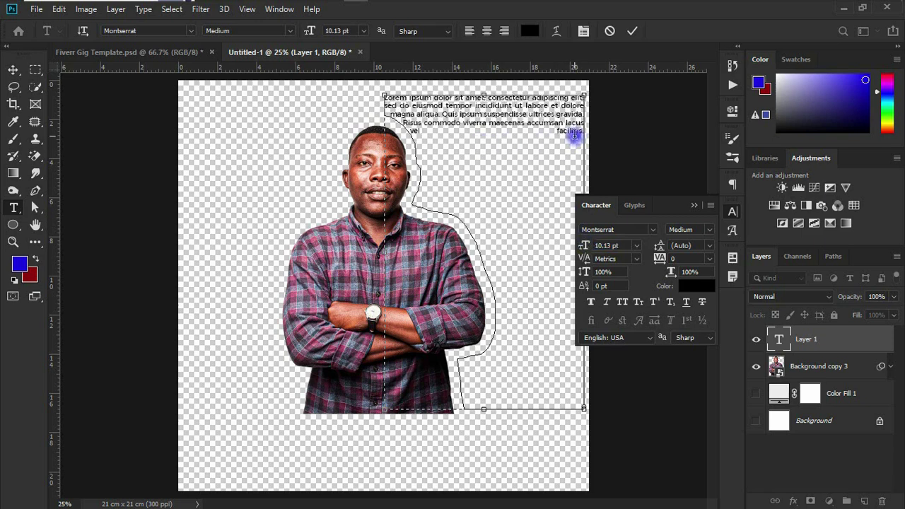
{"action": "left_click", "coordinate": [695, 206]}
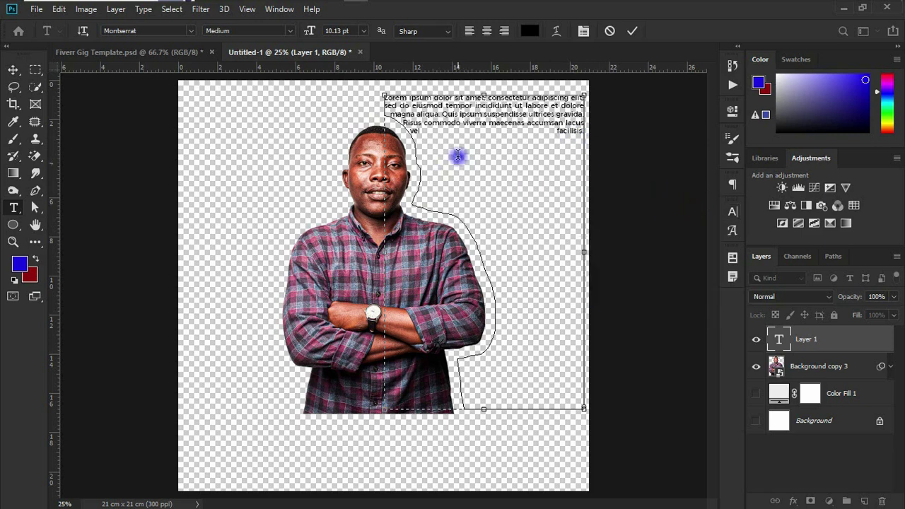
Paste Lorem Ipsum twice to fill the shape, then commit the text.
{"action": "left_click", "coordinate": [142, 10]}
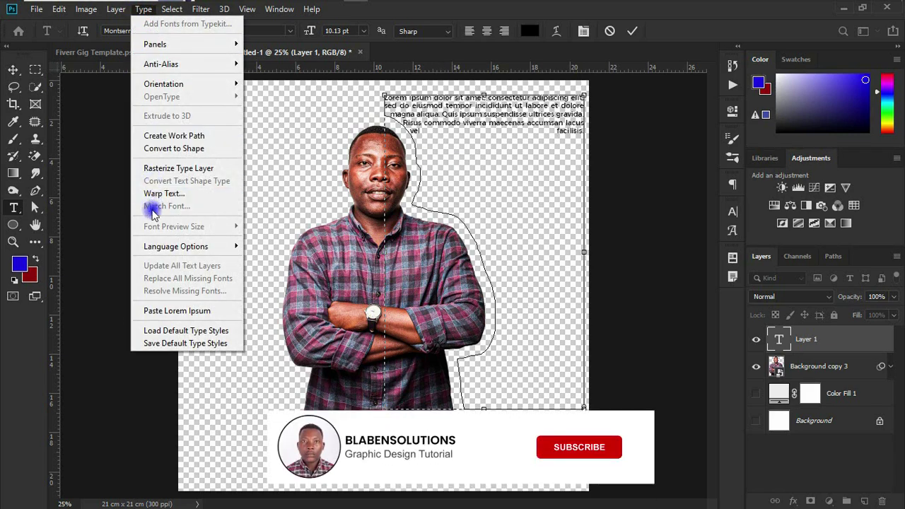
{"action": "left_click", "coordinate": [189, 312]}
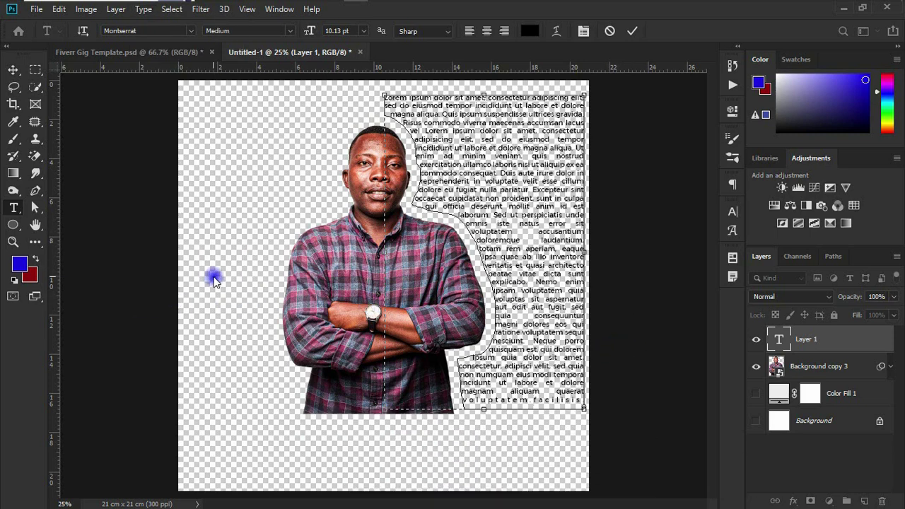
{"action": "left_click", "coordinate": [139, 9]}
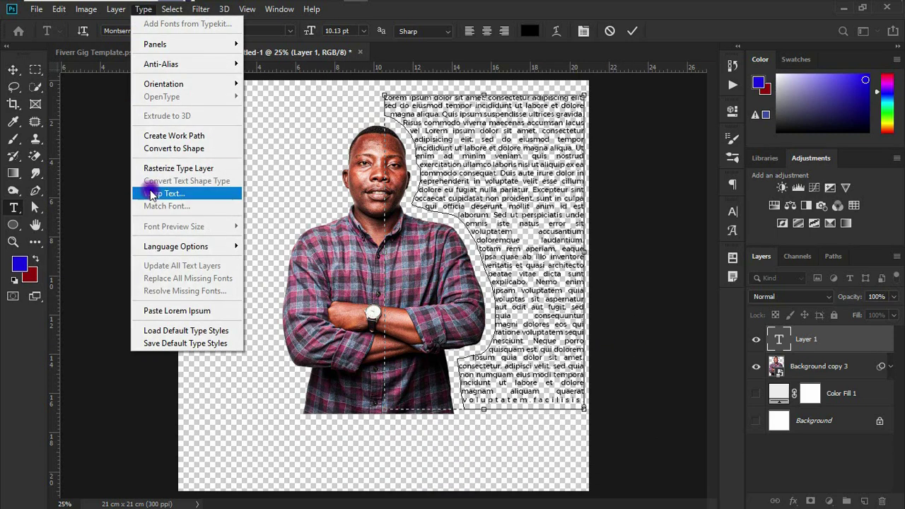
{"action": "left_click", "coordinate": [166, 310]}
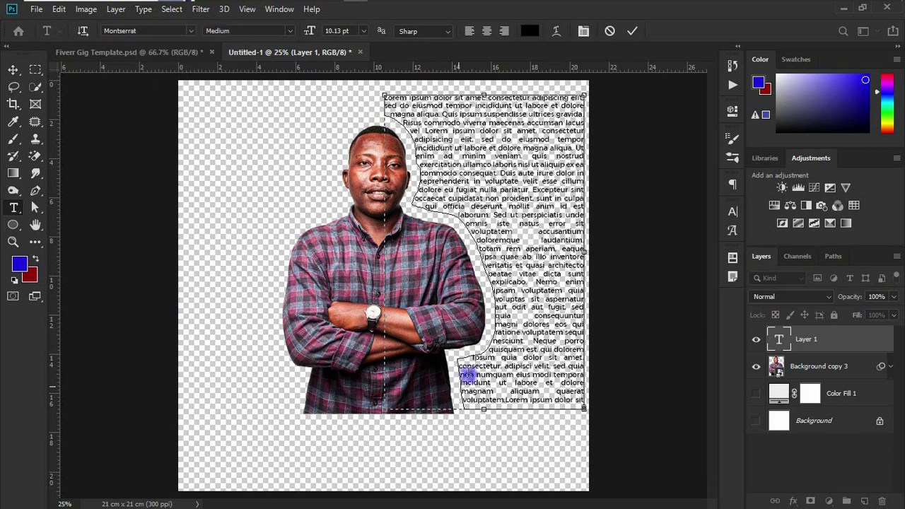
{"action": "left_click", "coordinate": [14, 69]}
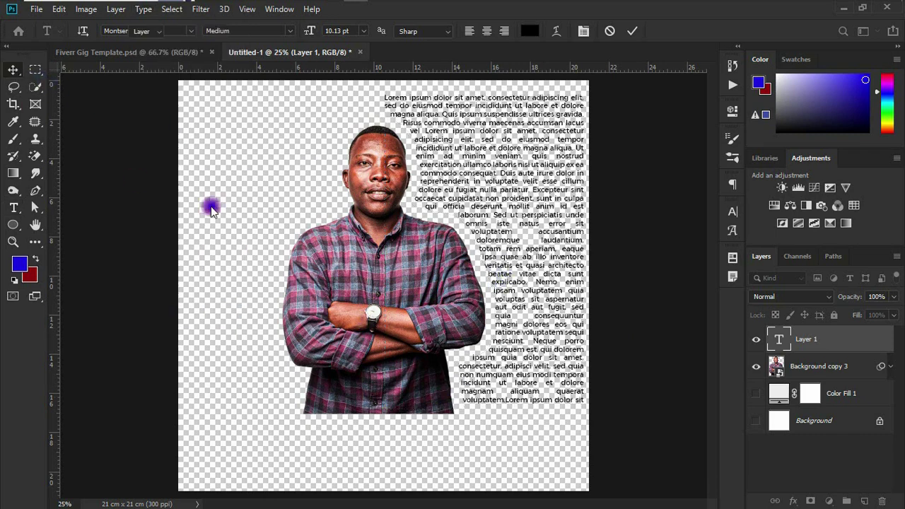
Make the Color Fill 1 layer visible to show the light grey background.
{"action": "left_click", "coordinate": [756, 394]}
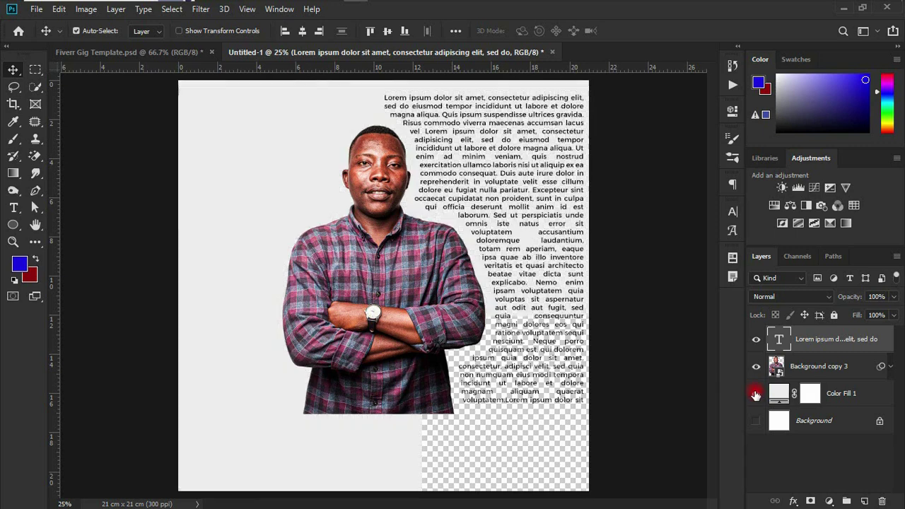